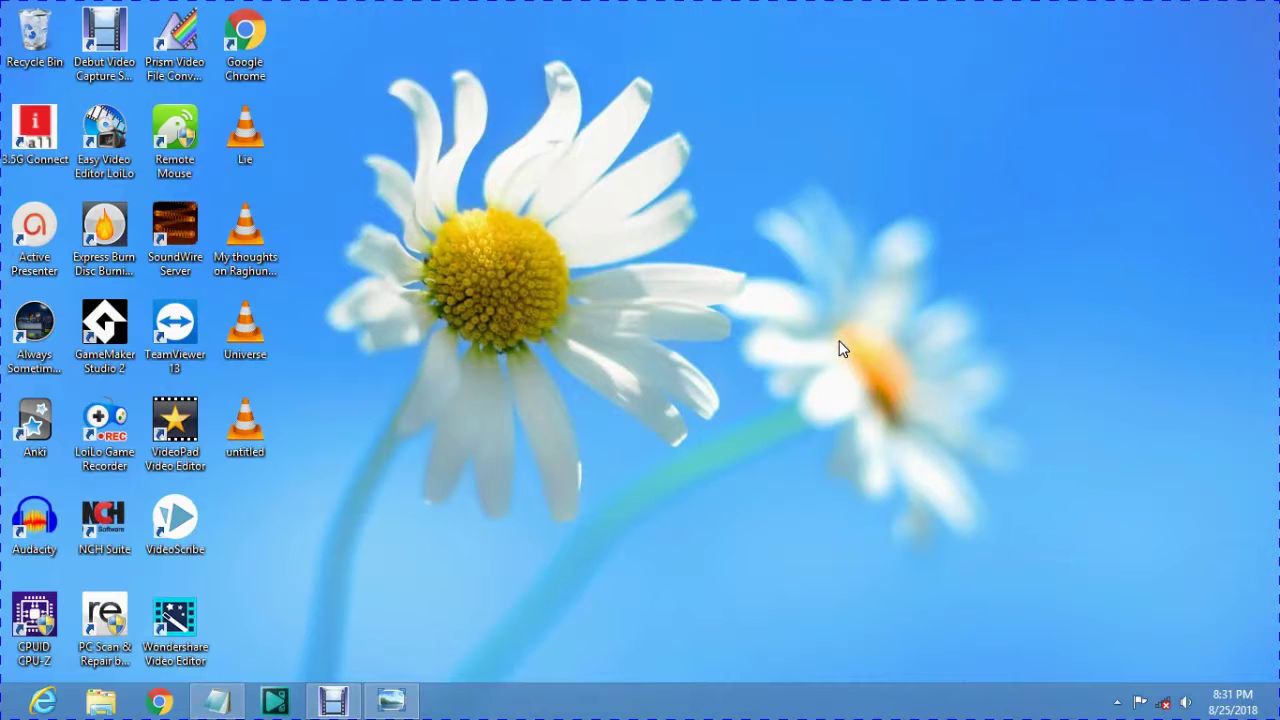
Create a new folder named manu on the desktop.
{"action": "right_click", "coordinate": [840, 348]}
{"action": "left_click", "coordinate": [847, 289]}
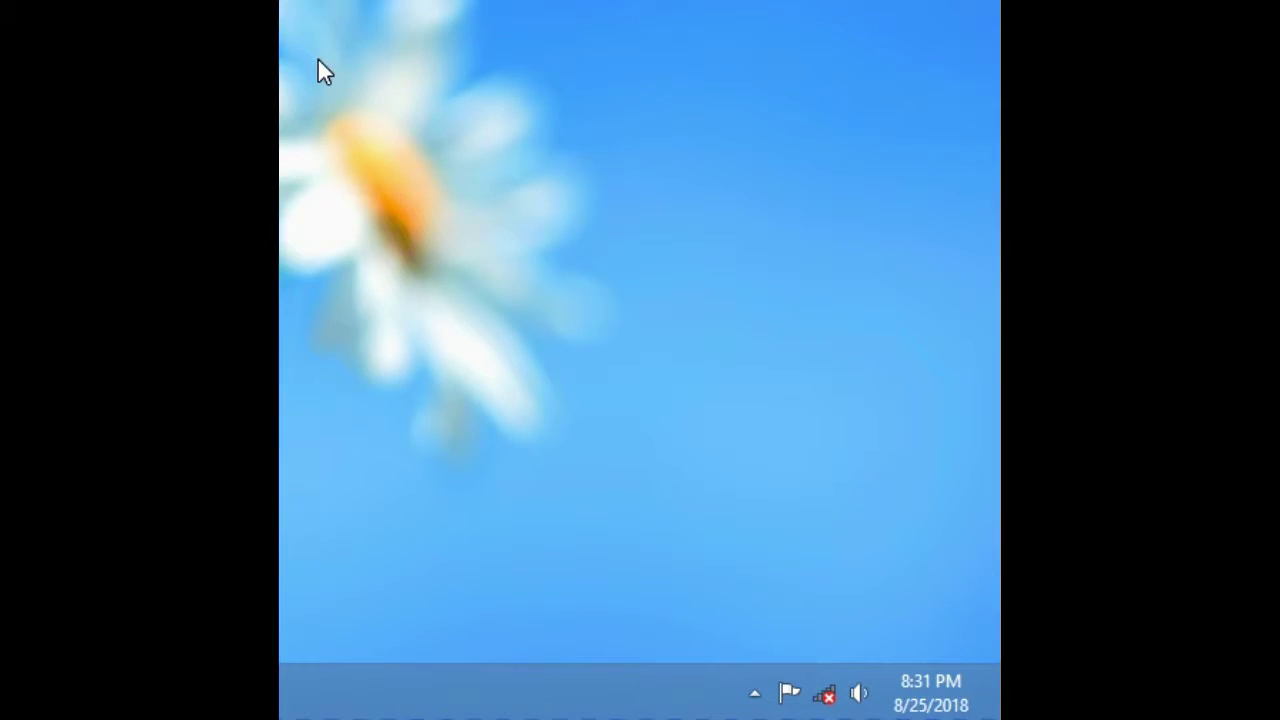
{"action": "right_click", "coordinate": [830, 286]}
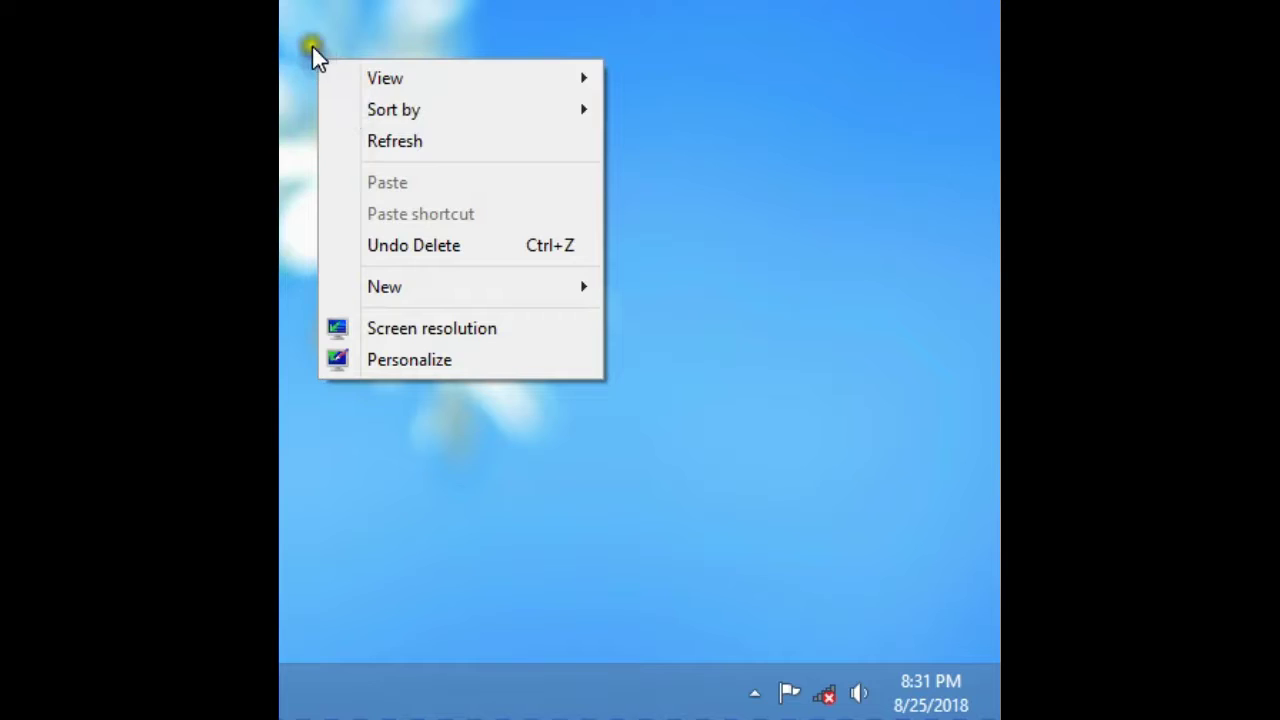
{"action": "right_click", "coordinate": [312, 45]}
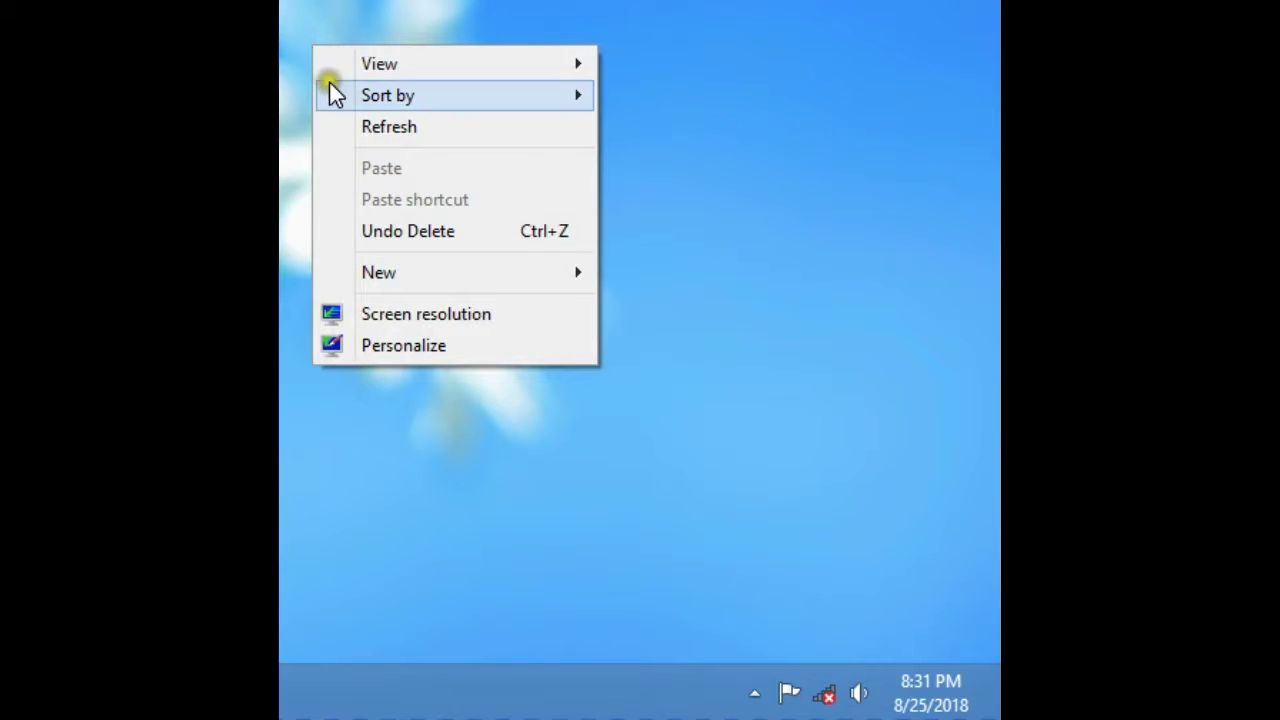
{"action": "mouse_move", "coordinate": [365, 263]}
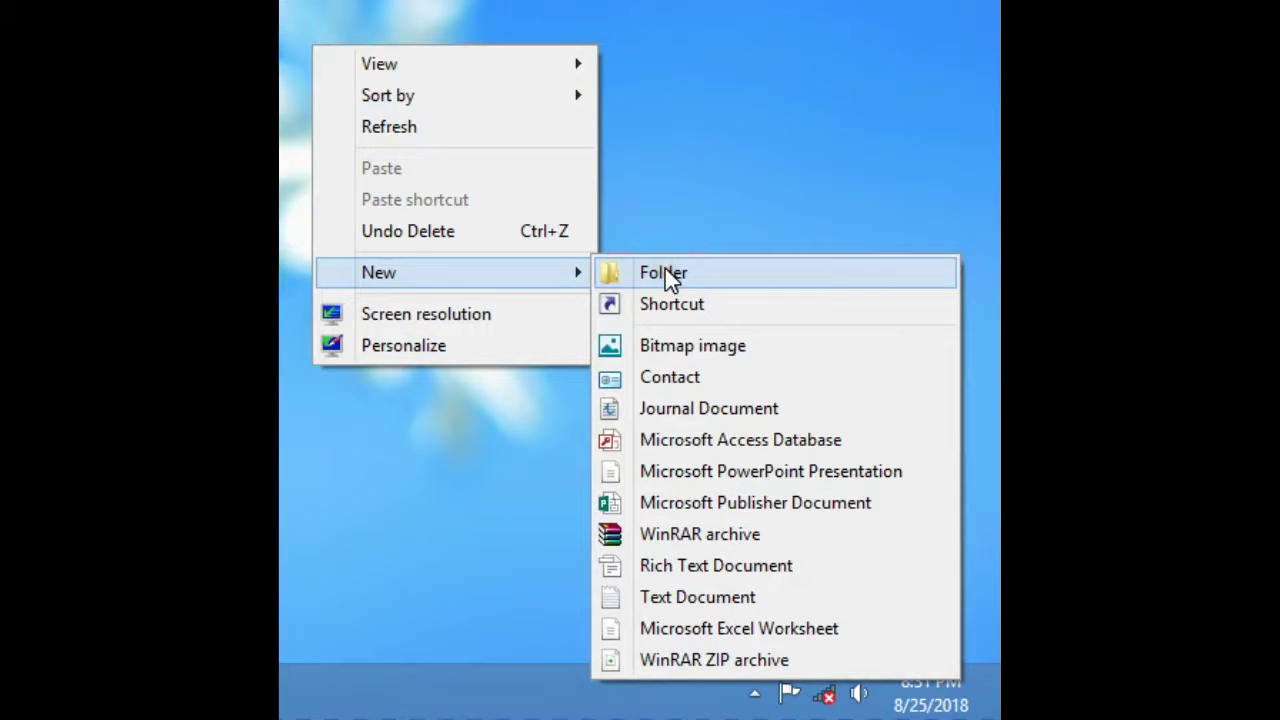
{"action": "left_click", "coordinate": [695, 265]}
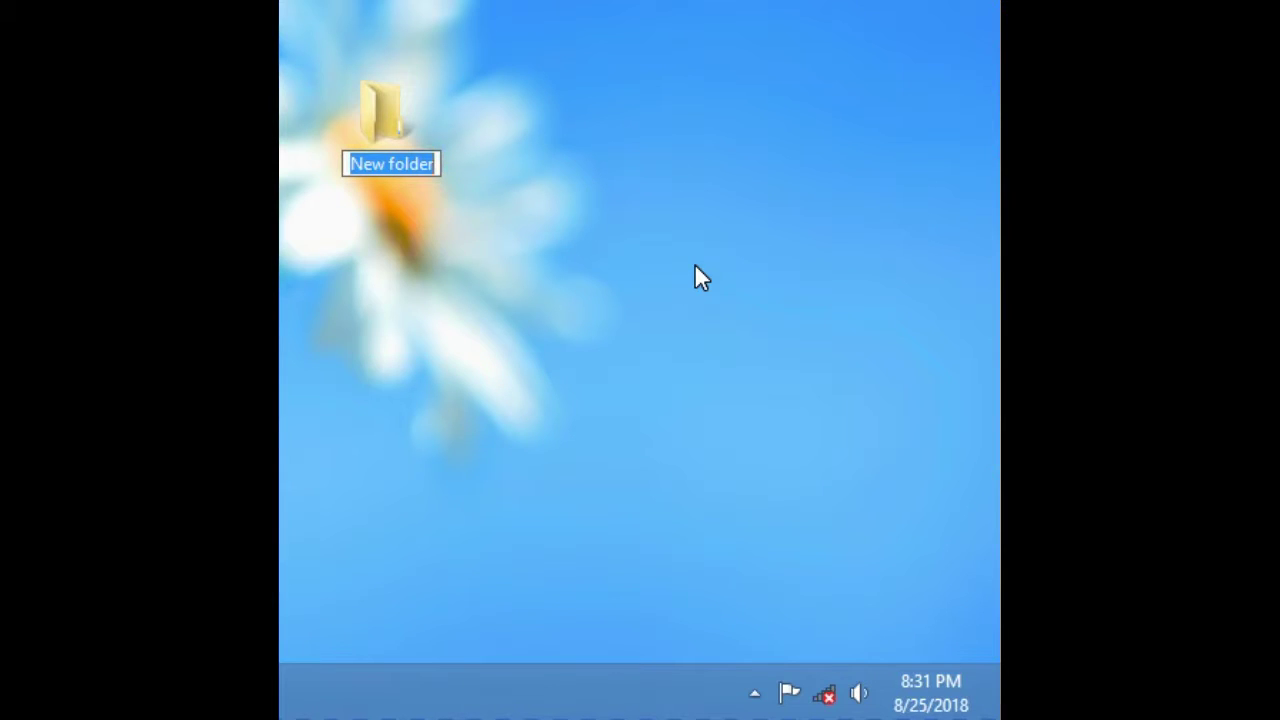
{"action": "type", "text": "manu"}
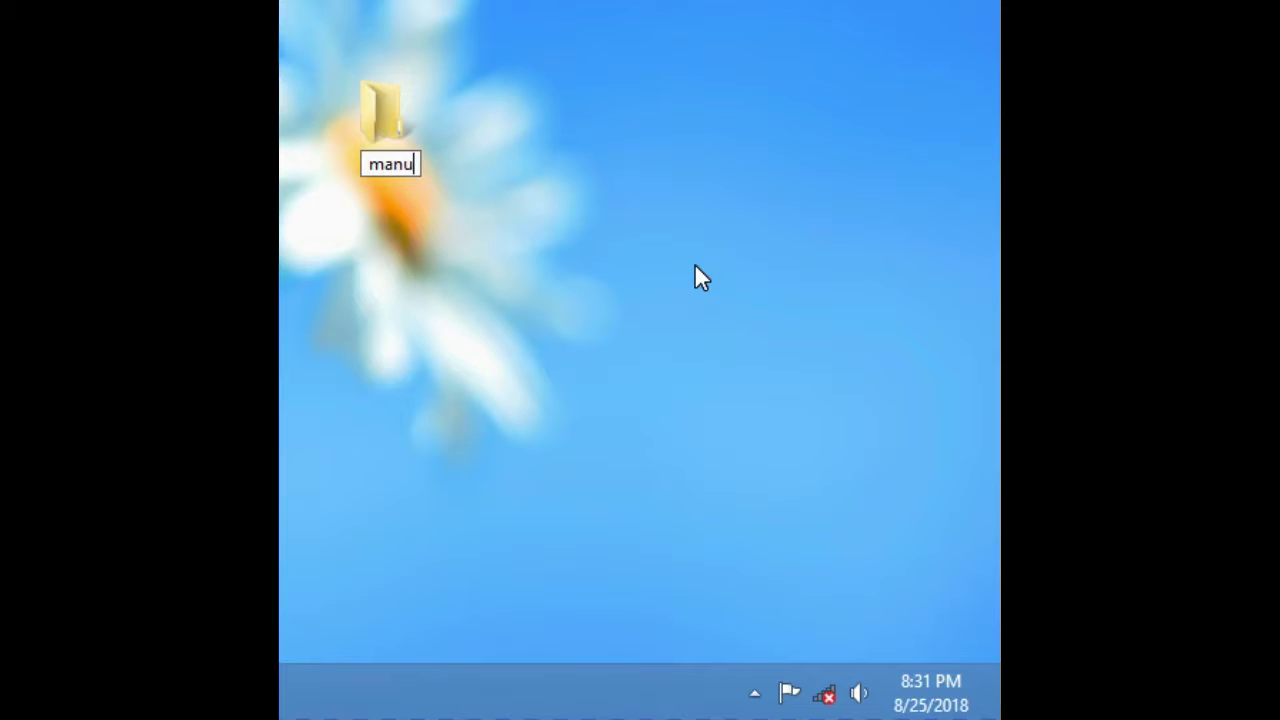
{"action": "key", "text": "Return"}
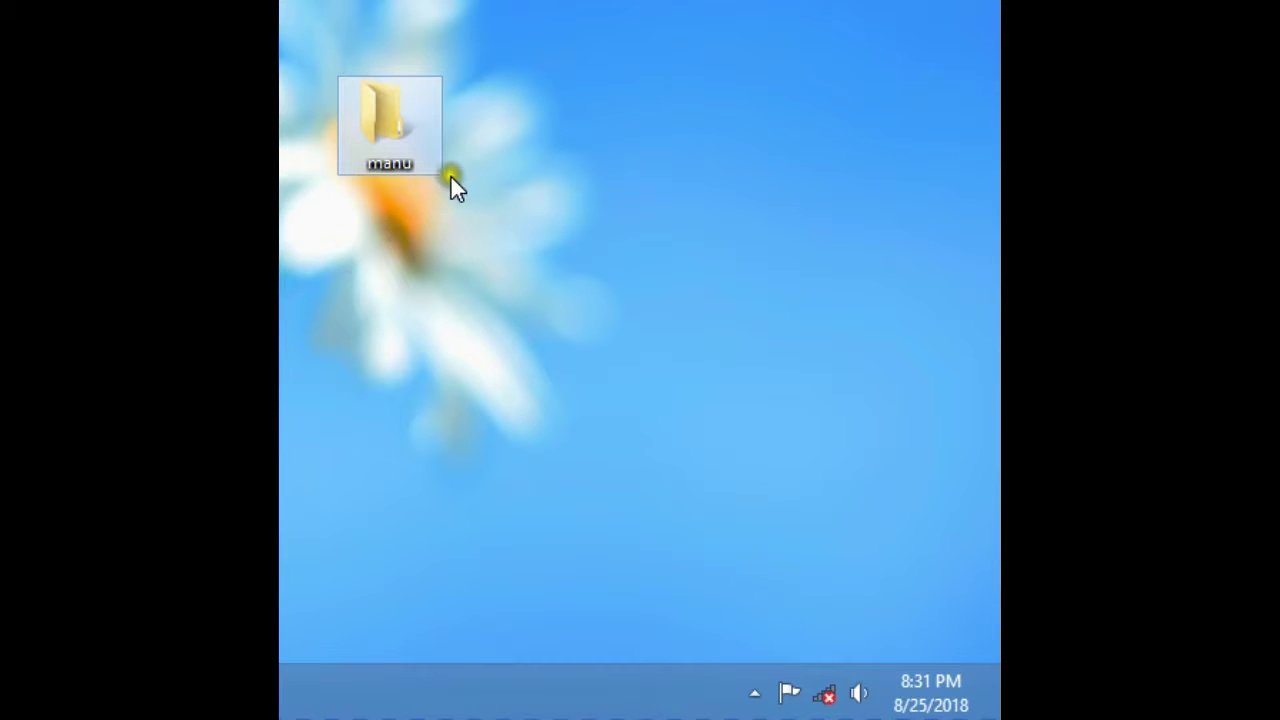
Set the Hidden attribute in the manu folder's properties and apply it.
{"action": "left_click", "coordinate": [400, 268]}
{"action": "left_click", "coordinate": [280, 205]}
{"action": "left_click", "coordinate": [399, 126]}
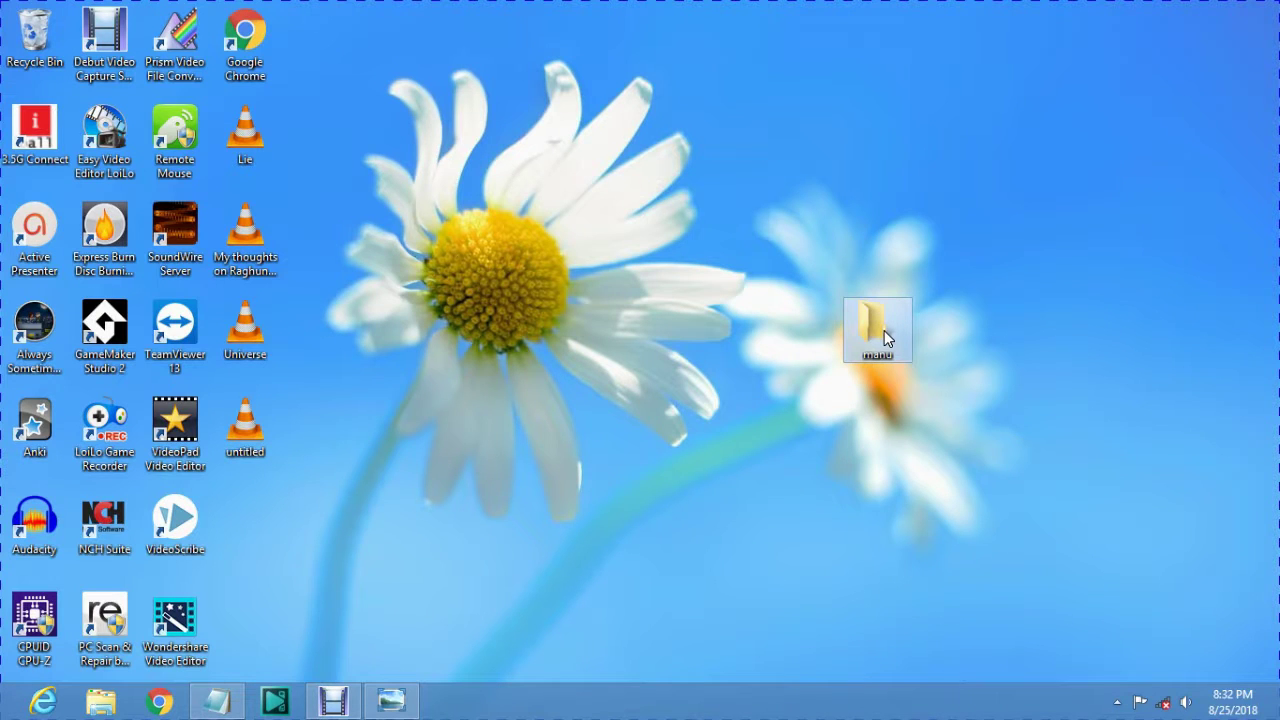
{"action": "right_click", "coordinate": [884, 330]}
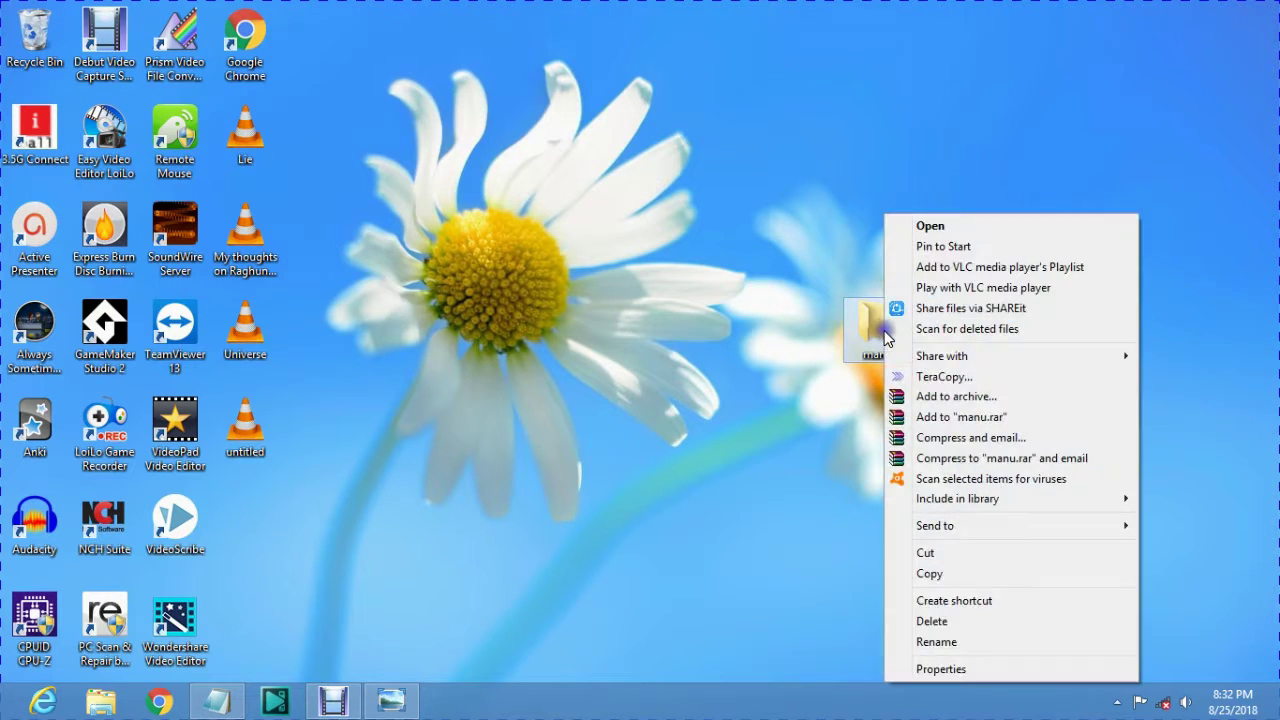
{"action": "left_click", "coordinate": [945, 672]}
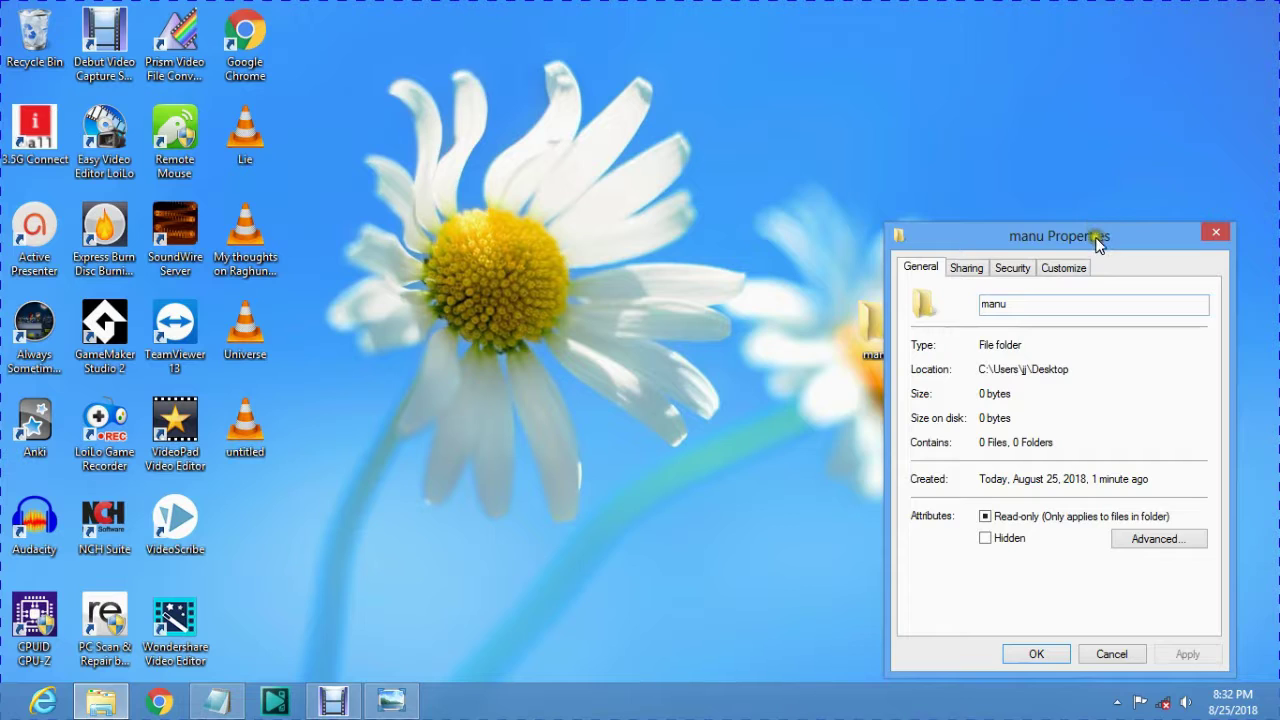
{"action": "left_click_drag", "start_coordinate": [1094, 237], "coordinate": [922, 174]}
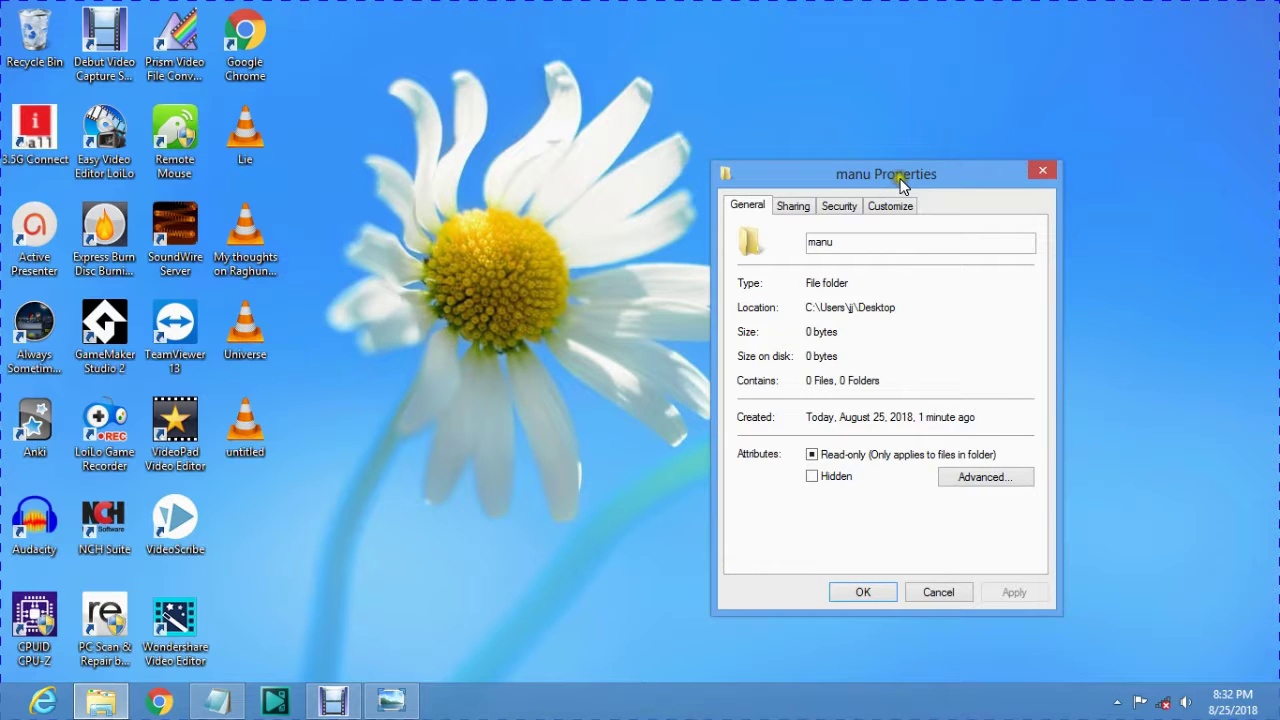
{"action": "left_click", "coordinate": [768, 208]}
{"action": "left_click", "coordinate": [813, 477]}
{"action": "left_click", "coordinate": [1000, 594]}
{"action": "left_click", "coordinate": [883, 598]}
Refresh the desktop several times to check whether the manu folder is still displayed.
{"action": "right_click", "coordinate": [713, 246]}
{"action": "left_click", "coordinate": [742, 304]}
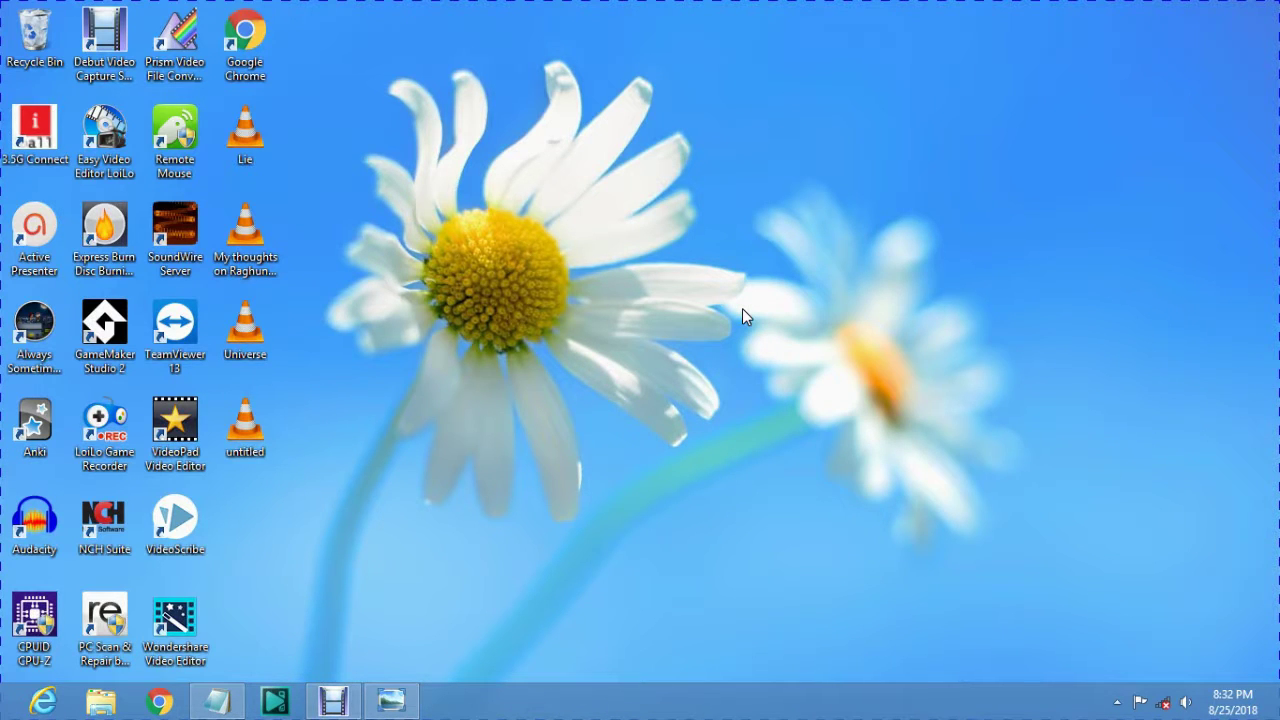
{"action": "right_click", "coordinate": [406, 492]}
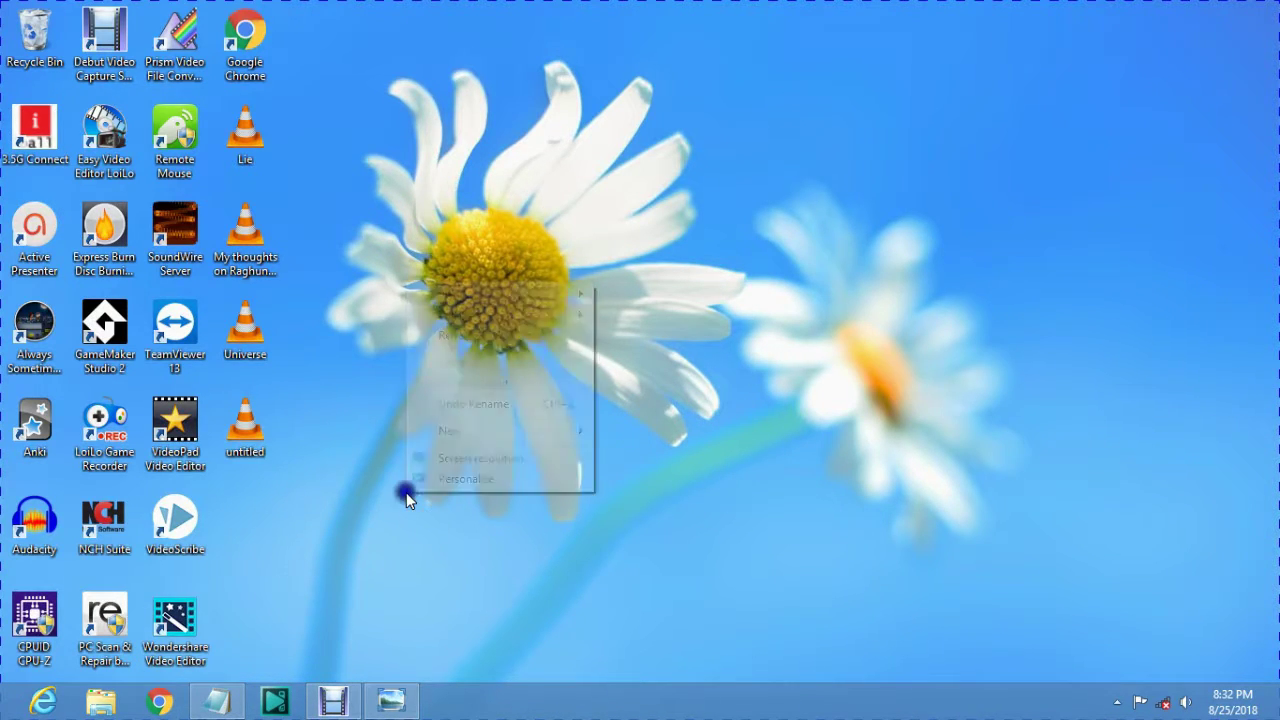
{"action": "left_click", "coordinate": [474, 343]}
{"action": "right_click", "coordinate": [514, 395]}
{"action": "left_click", "coordinate": [543, 446]}
{"action": "right_click", "coordinate": [543, 455]}
{"action": "left_click", "coordinate": [585, 498]}
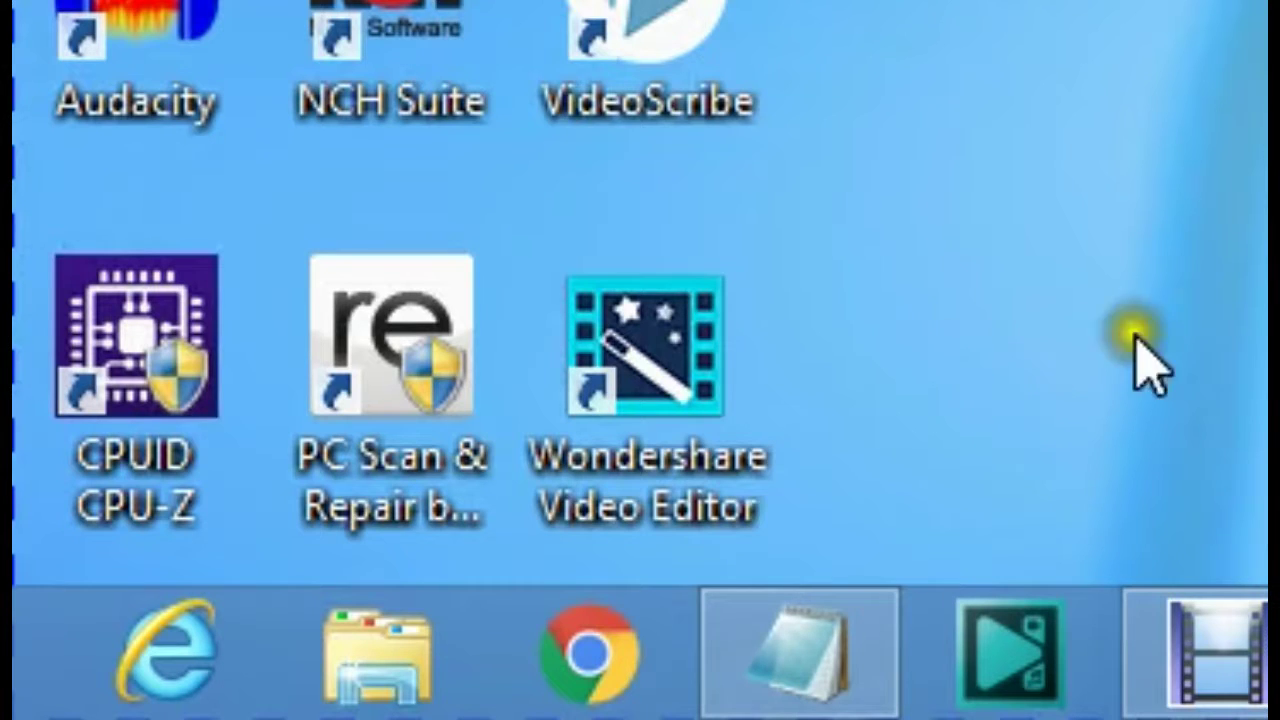
Open the Desktop folder in File Explorer.
{"action": "left_click", "coordinate": [405, 670]}
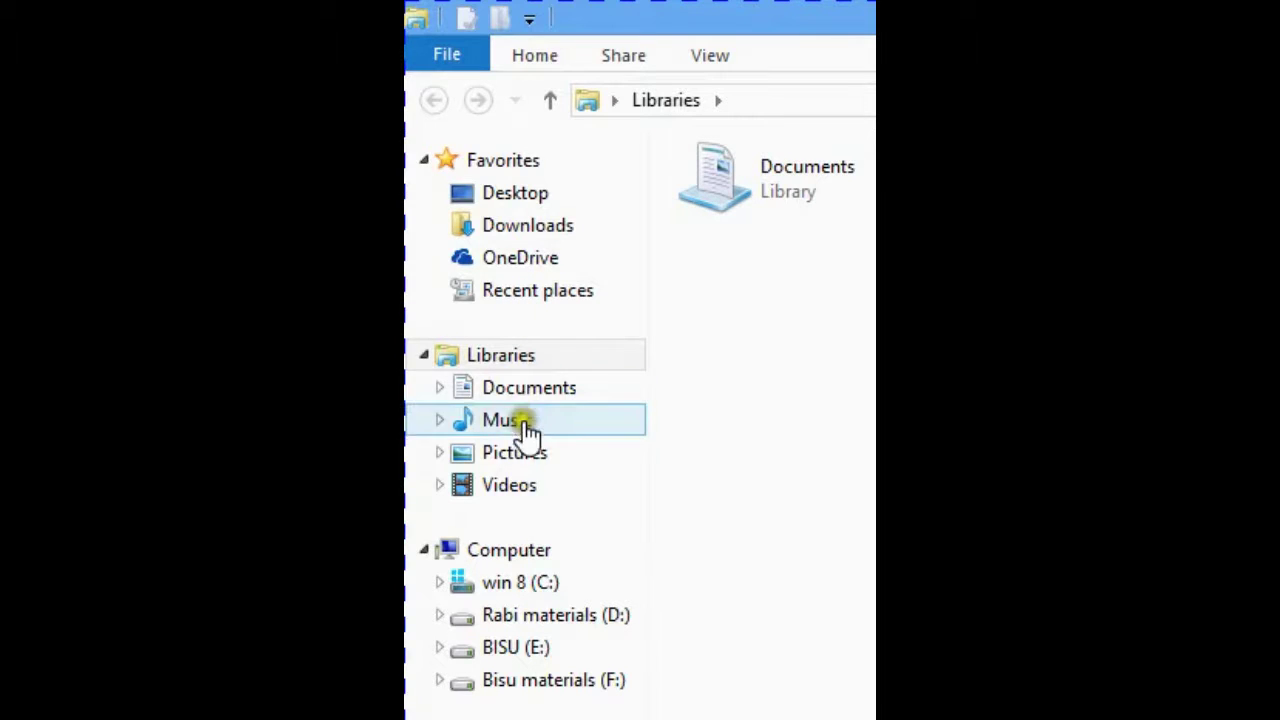
{"action": "left_click", "coordinate": [541, 203]}
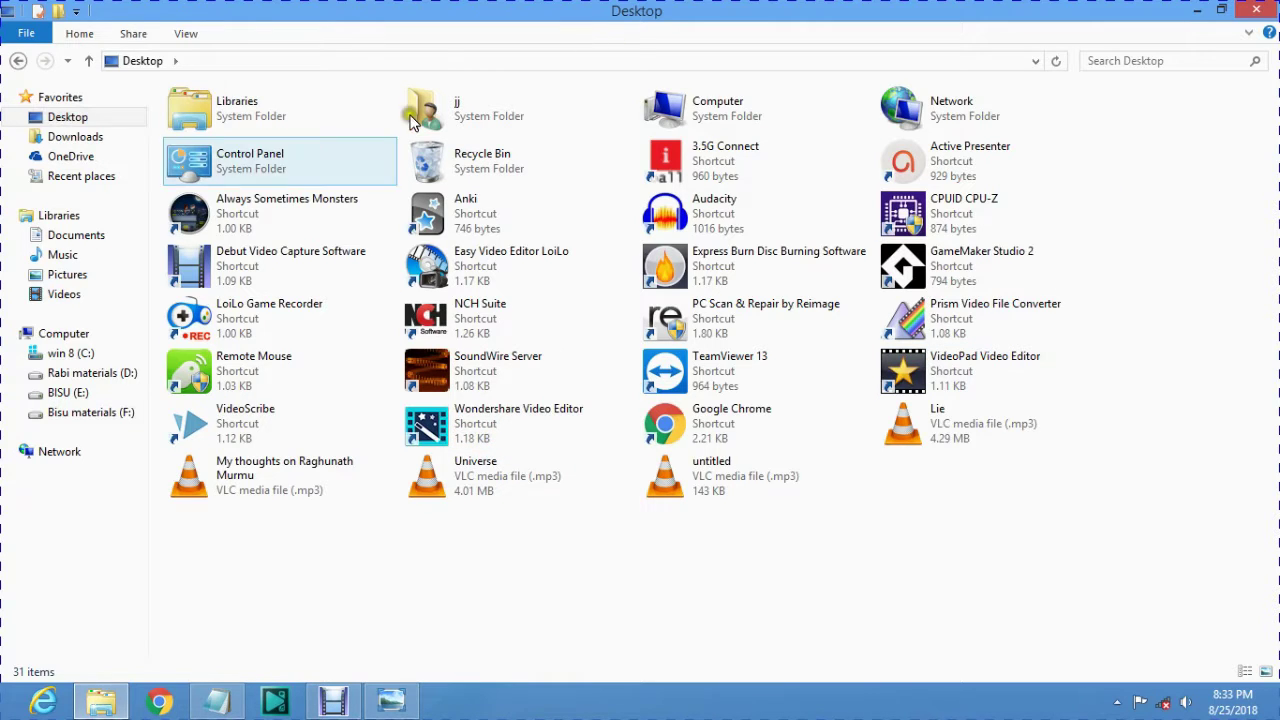
{"action": "left_click", "coordinate": [1000, 380]}
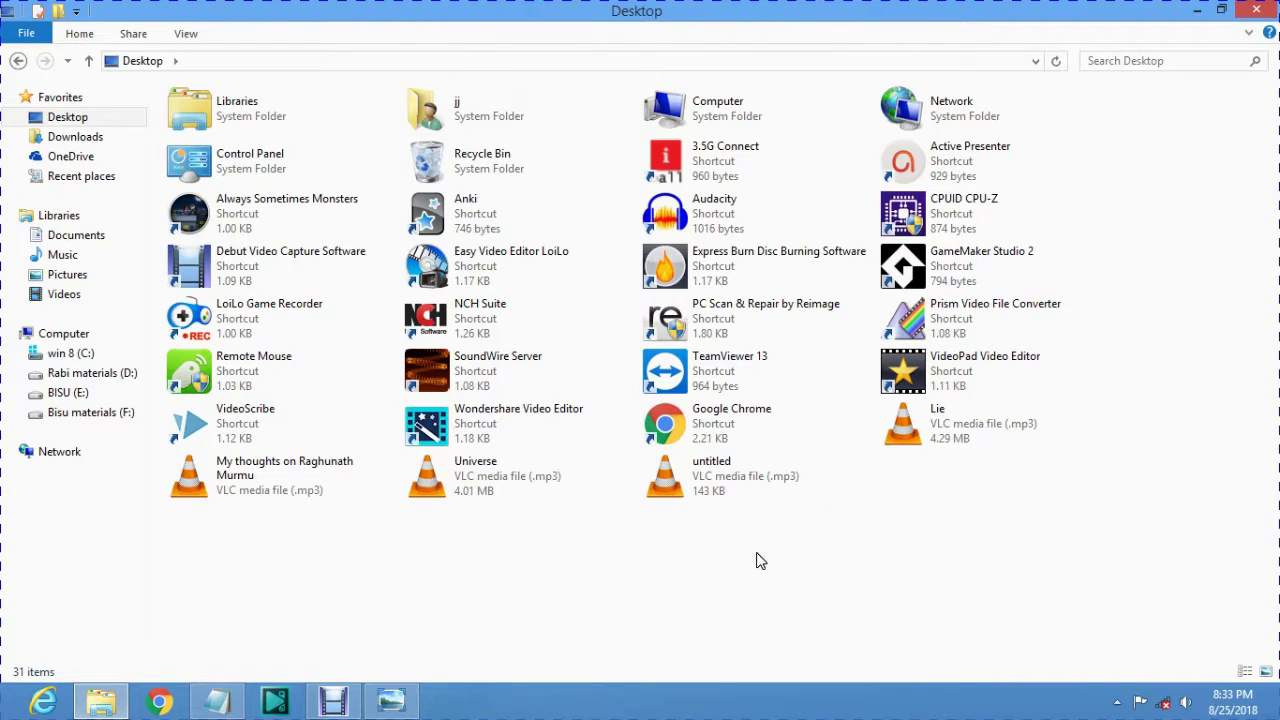
Turn on the display of hidden items in the Desktop folder and refresh the view.
{"action": "left_click", "coordinate": [186, 34]}
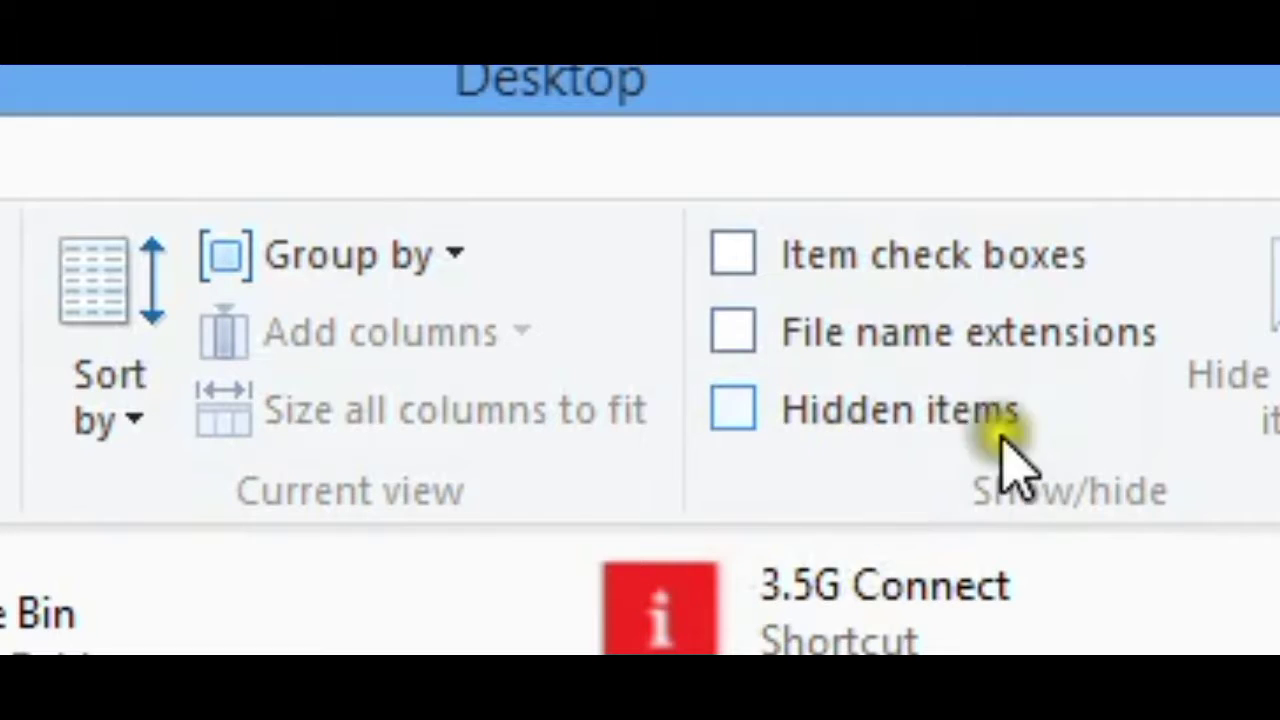
{"action": "left_click", "coordinate": [740, 412]}
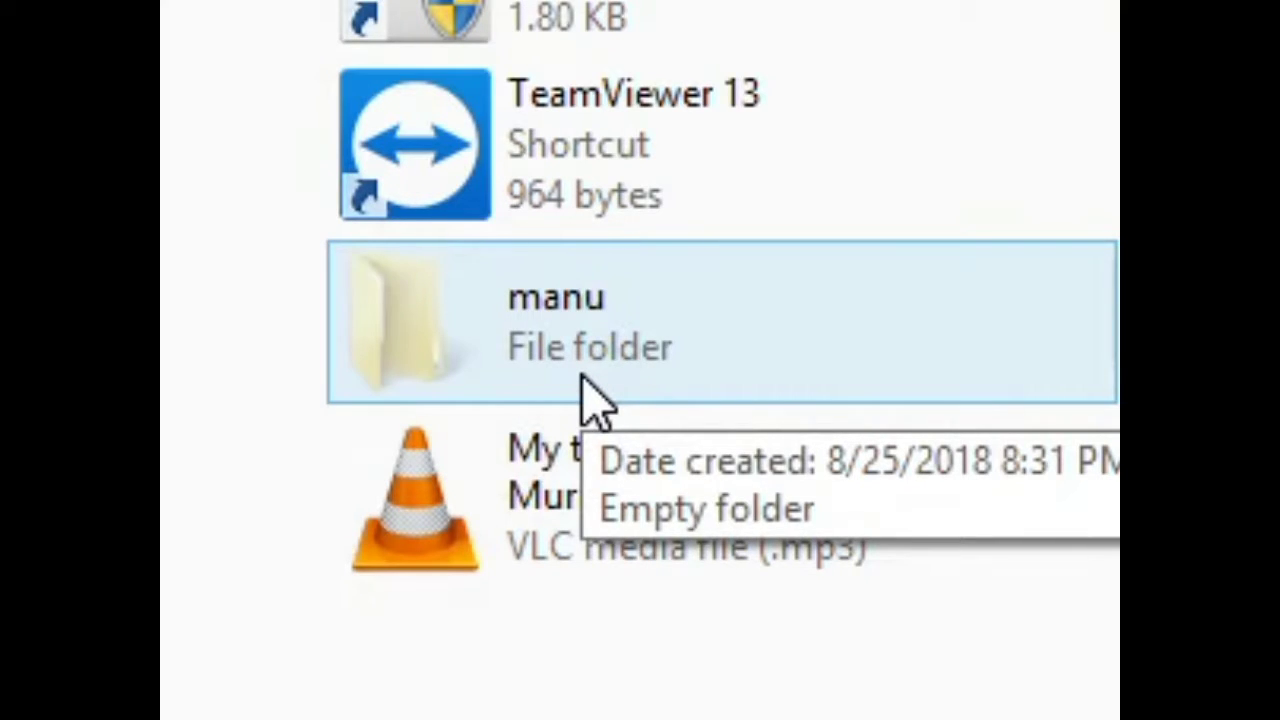
{"action": "left_click", "coordinate": [586, 457]}
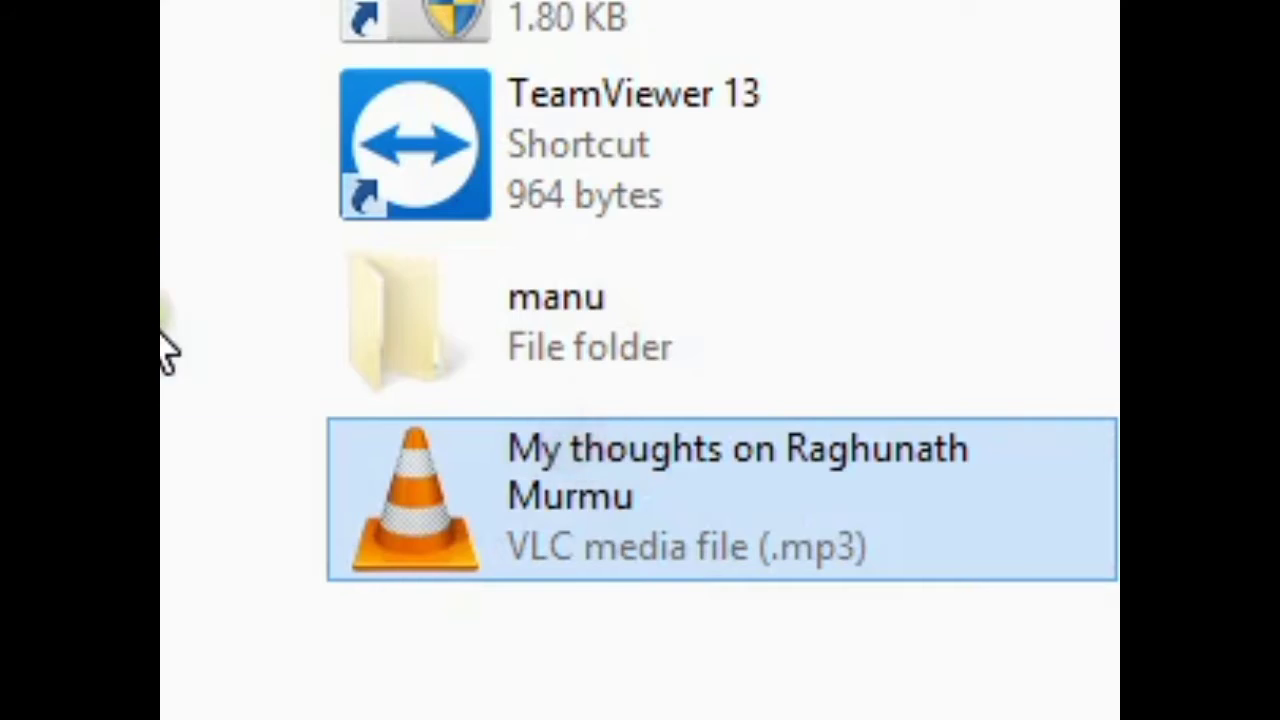
{"action": "right_click", "coordinate": [661, 323]}
{"action": "left_click", "coordinate": [741, 401]}
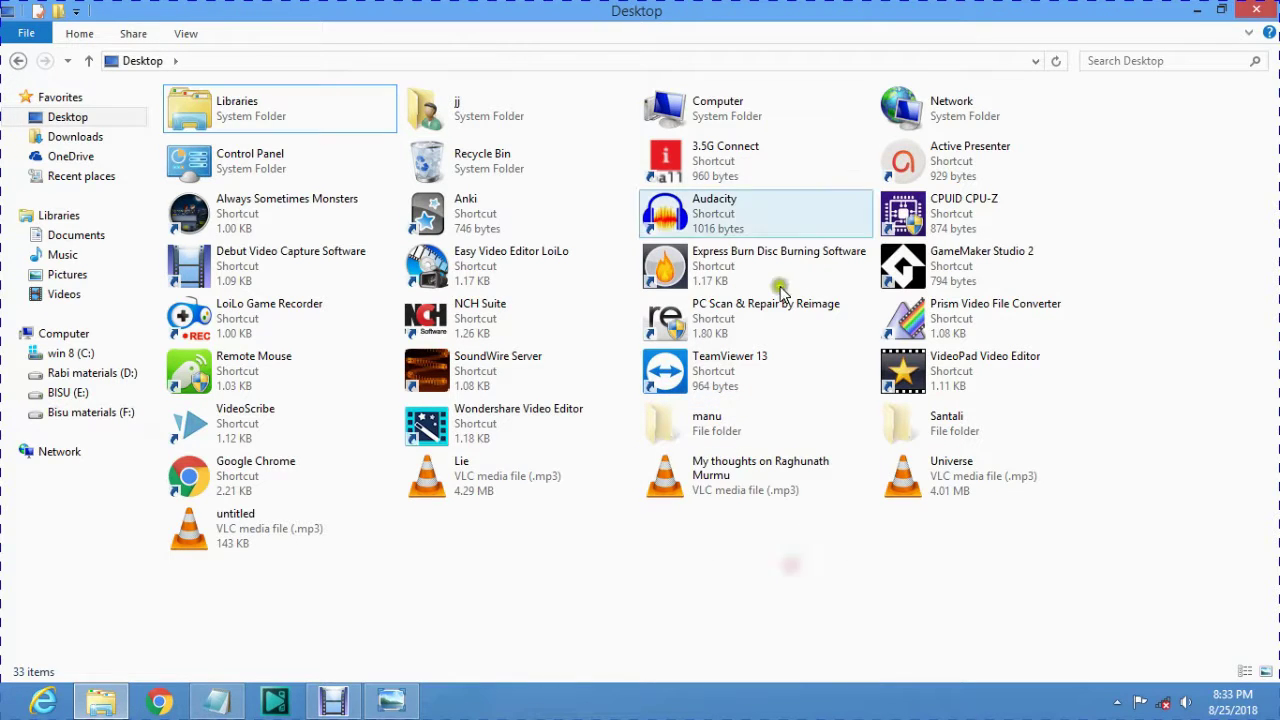
Turn off the display of hidden items and move the window aside to check the desktop icons.
{"action": "left_click", "coordinate": [200, 36]}
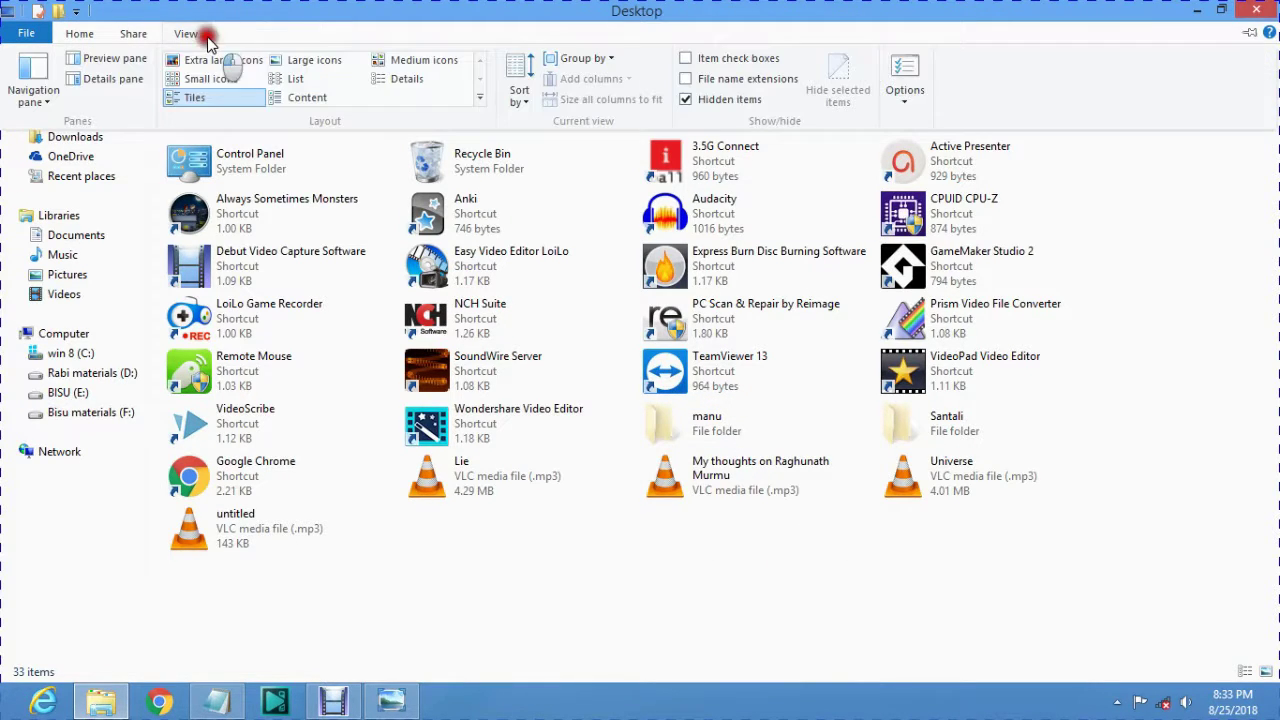
{"action": "left_click", "coordinate": [685, 101]}
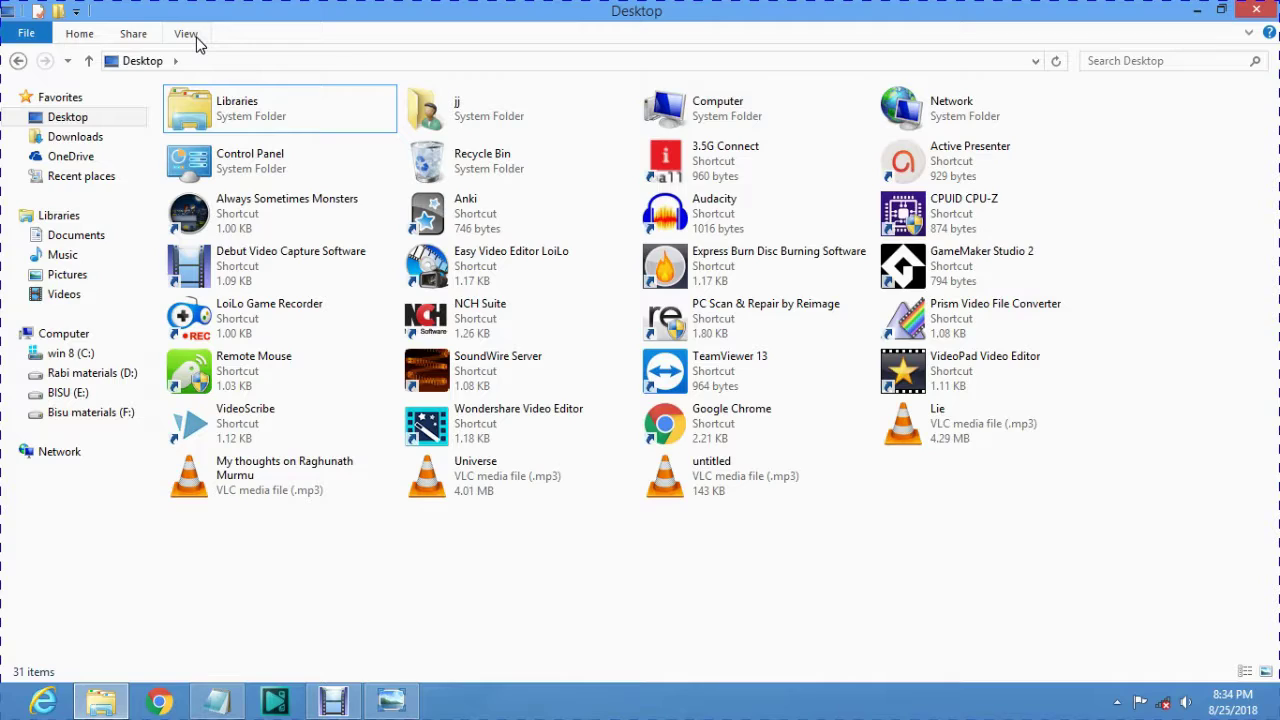
{"action": "left_click_drag", "start_coordinate": [389, 9], "coordinate": [1257, 246]}
{"action": "double_click", "coordinate": [1257, 246]}
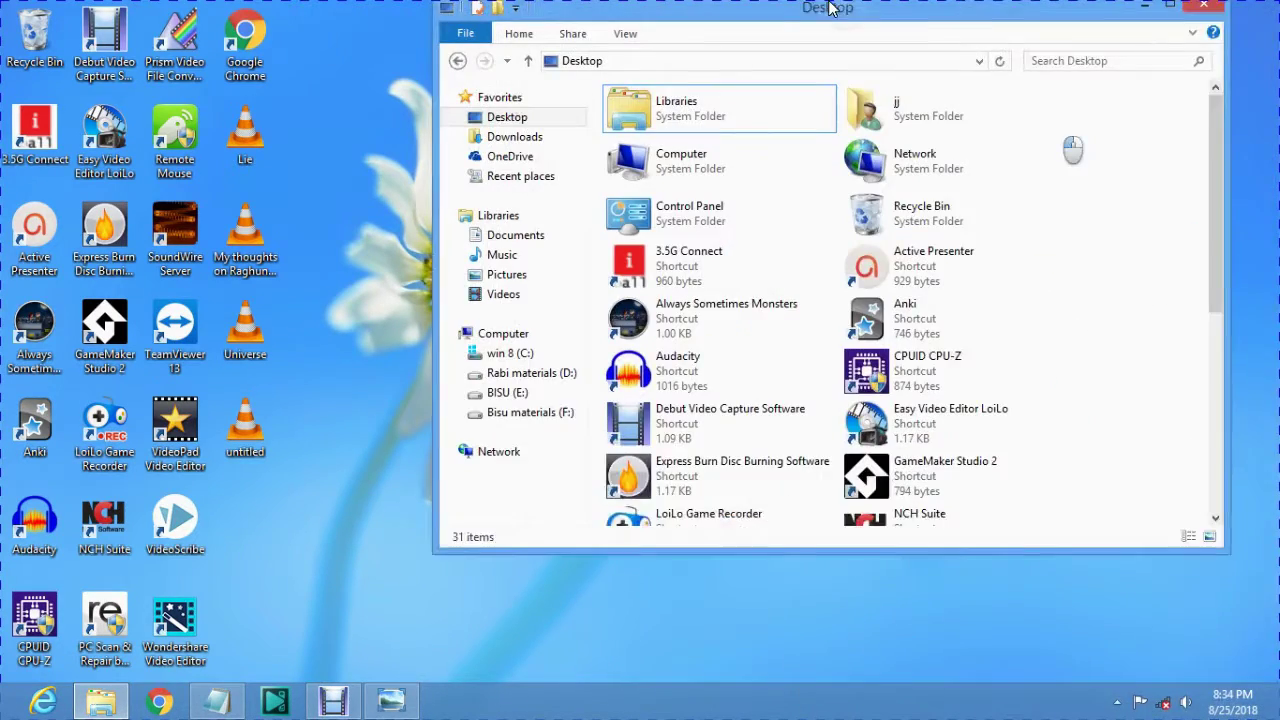
Show hidden items again, check the desktop icons behind the window, and refresh the maximized Desktop folder.
{"action": "left_click", "coordinate": [207, 33]}
{"action": "left_click", "coordinate": [689, 104]}
{"action": "left_click_drag", "start_coordinate": [460, 29], "coordinate": [1200, 220]}
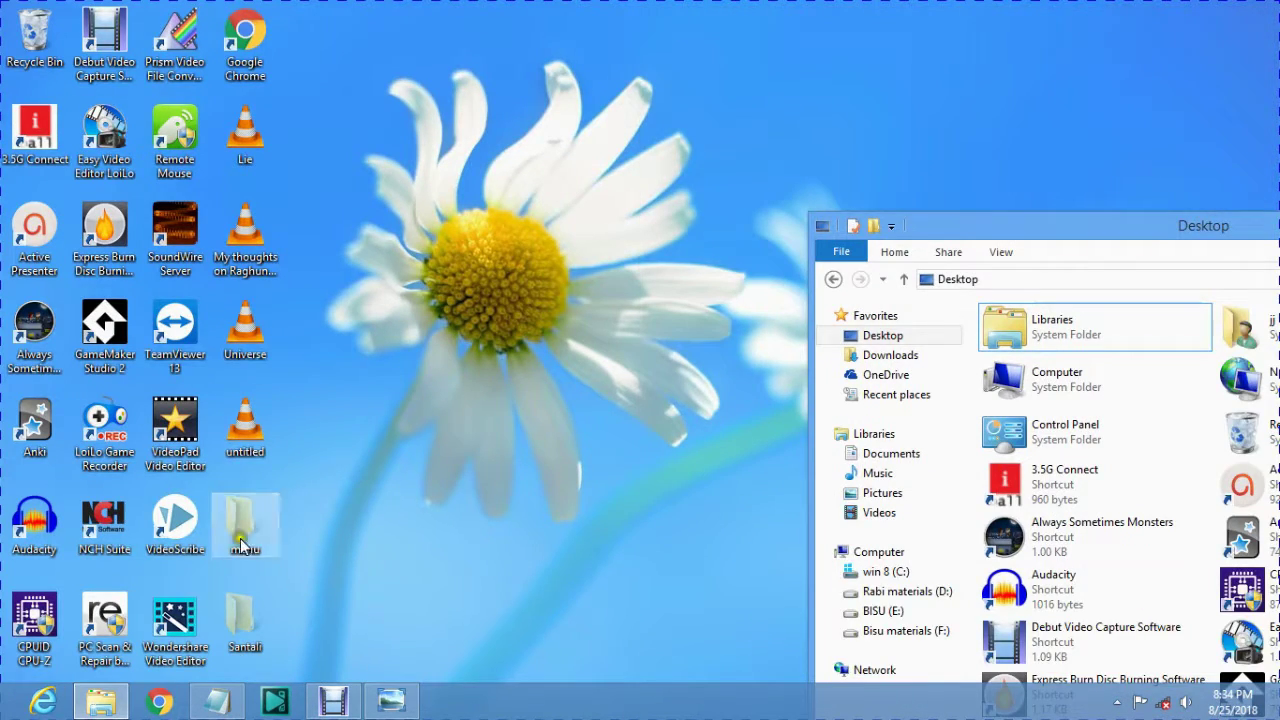
{"action": "double_click", "coordinate": [1002, 226]}
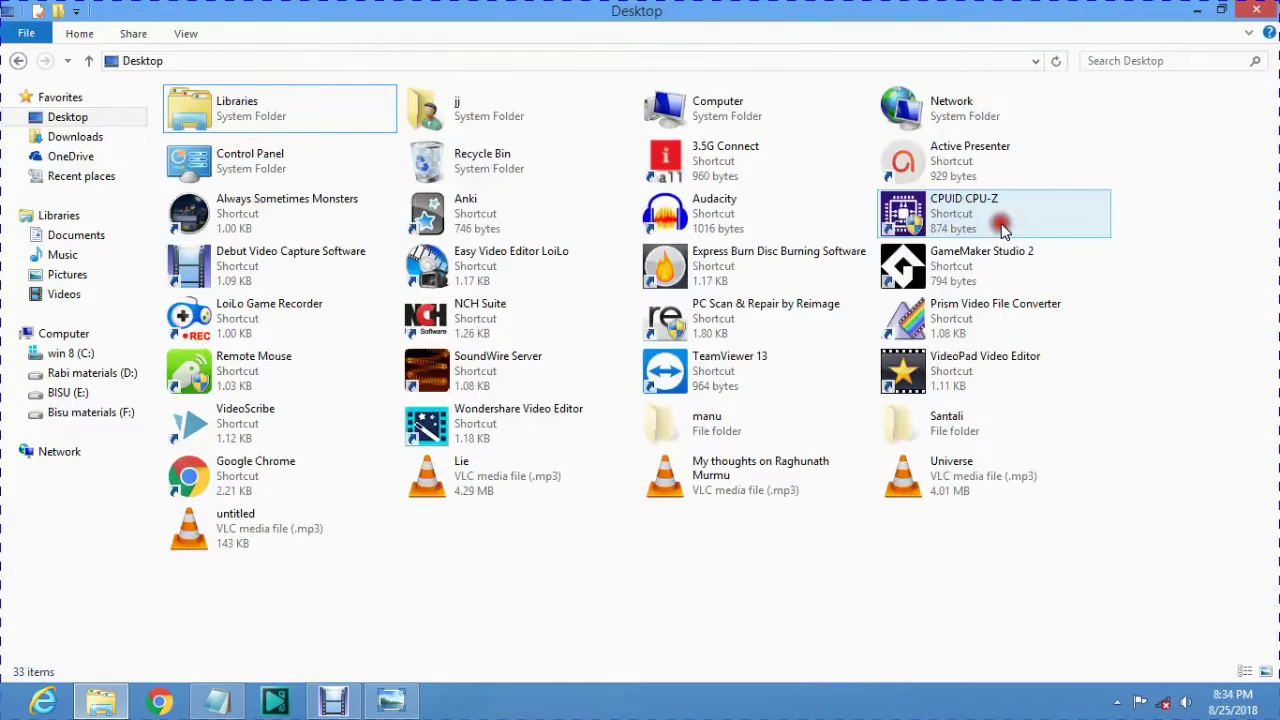
{"action": "right_click", "coordinate": [908, 582]}
{"action": "left_click", "coordinate": [1040, 417]}
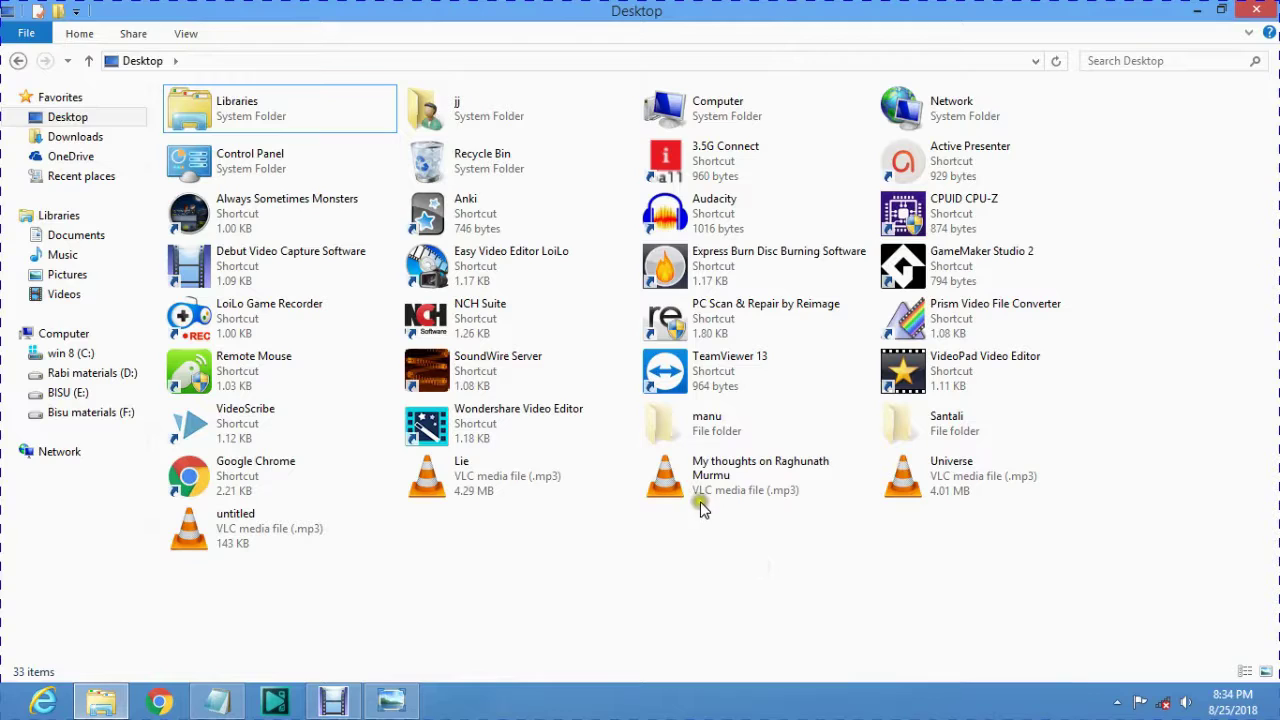
Clear the Hidden attribute in the manu folder's properties, apply it, and refresh the Desktop folder.
{"action": "left_click", "coordinate": [723, 442]}
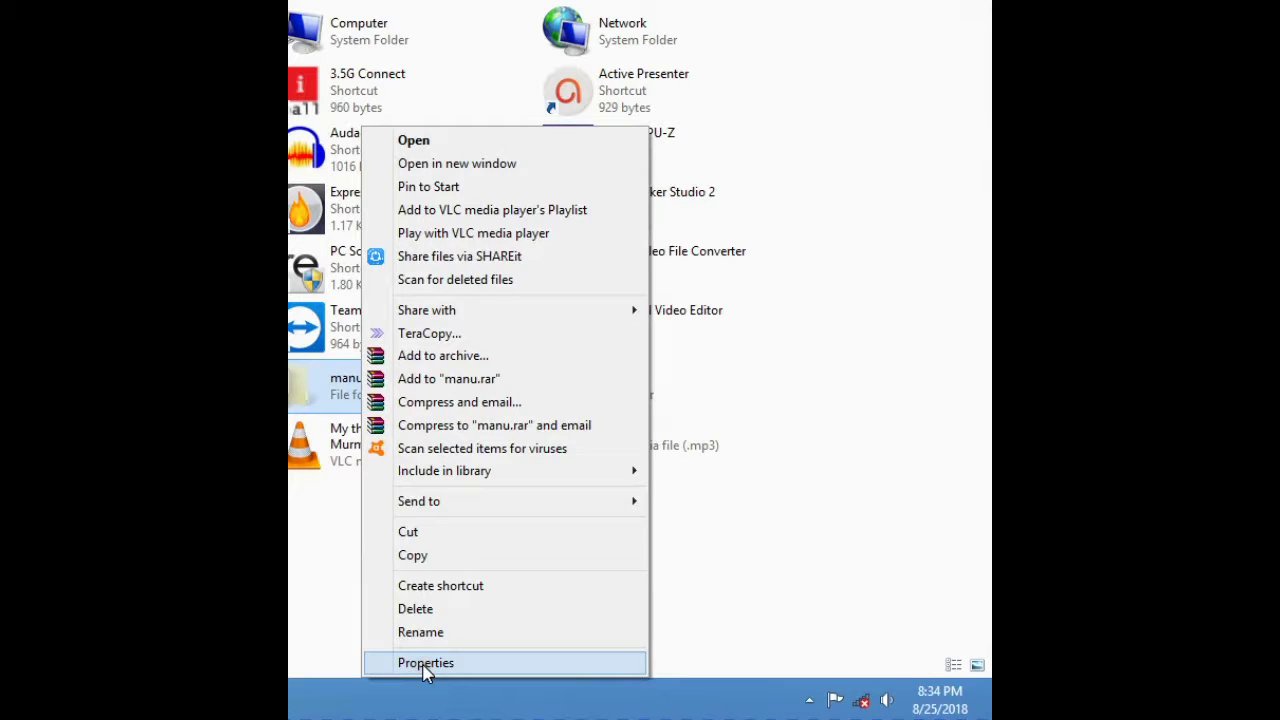
{"action": "left_click", "coordinate": [777, 669]}
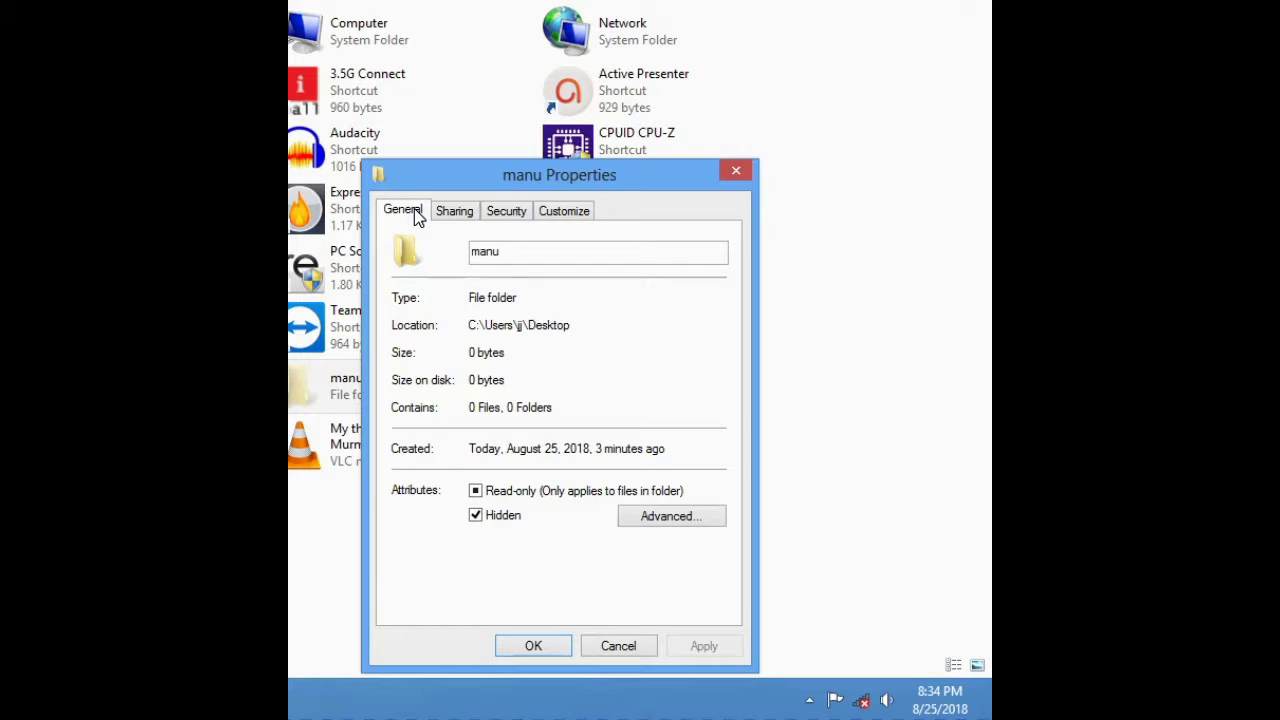
{"action": "left_click", "coordinate": [477, 524]}
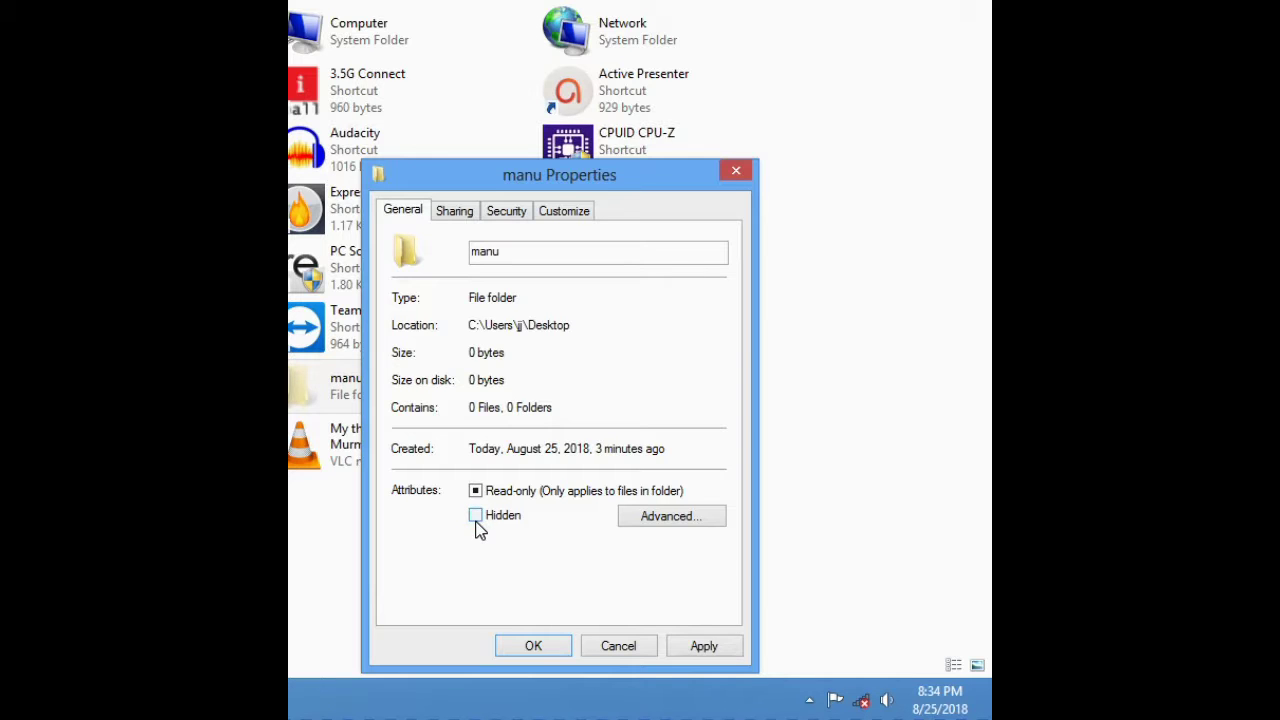
{"action": "left_click", "coordinate": [716, 648]}
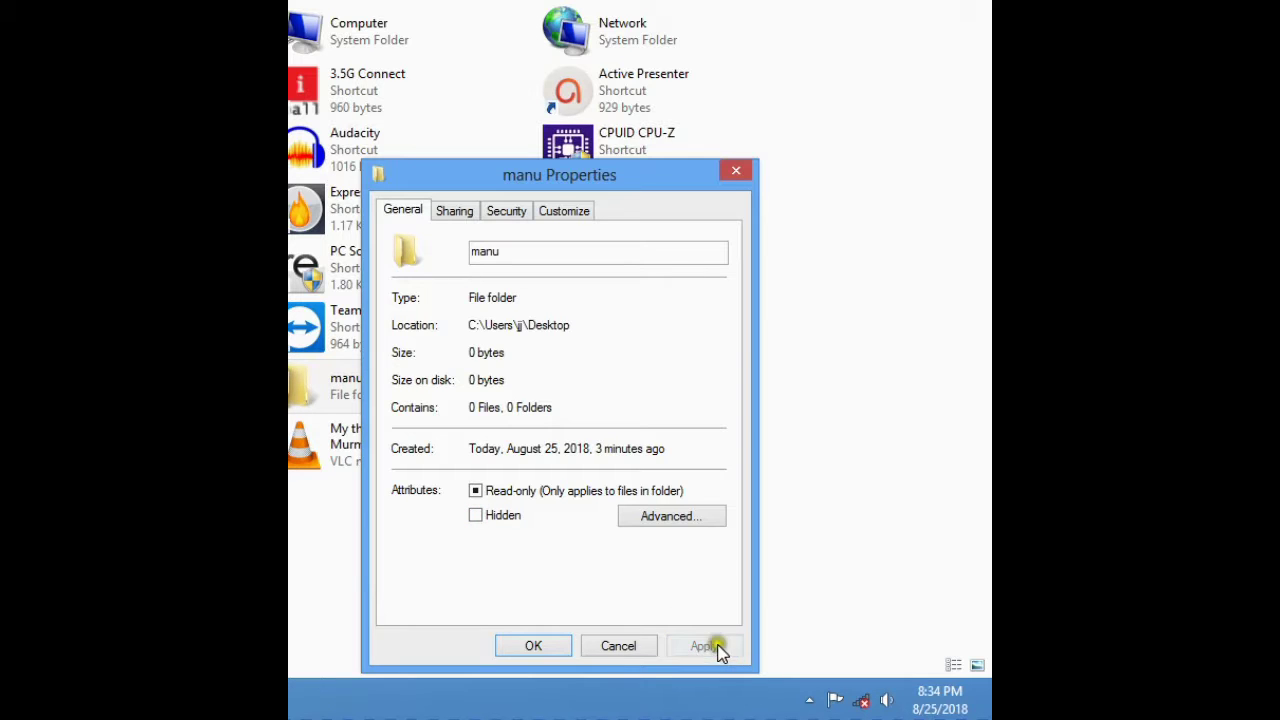
{"action": "left_click", "coordinate": [537, 648]}
{"action": "right_click", "coordinate": [458, 556]}
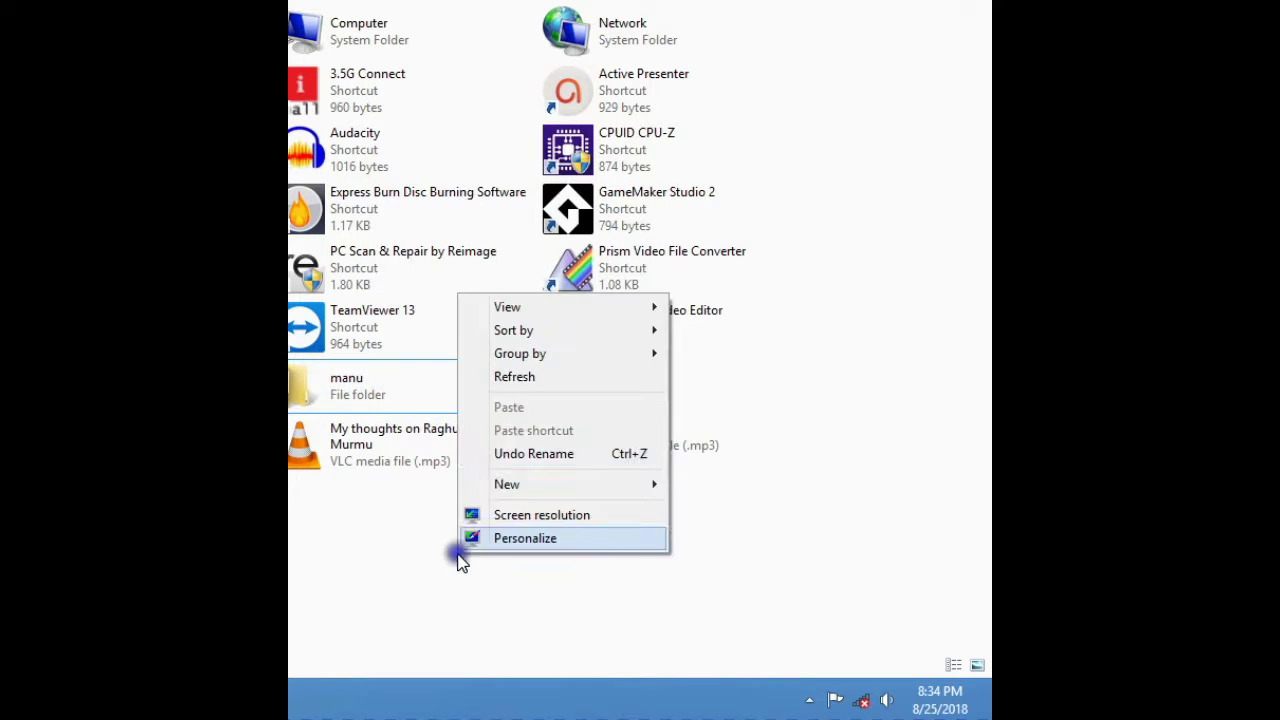
{"action": "left_click", "coordinate": [514, 386]}
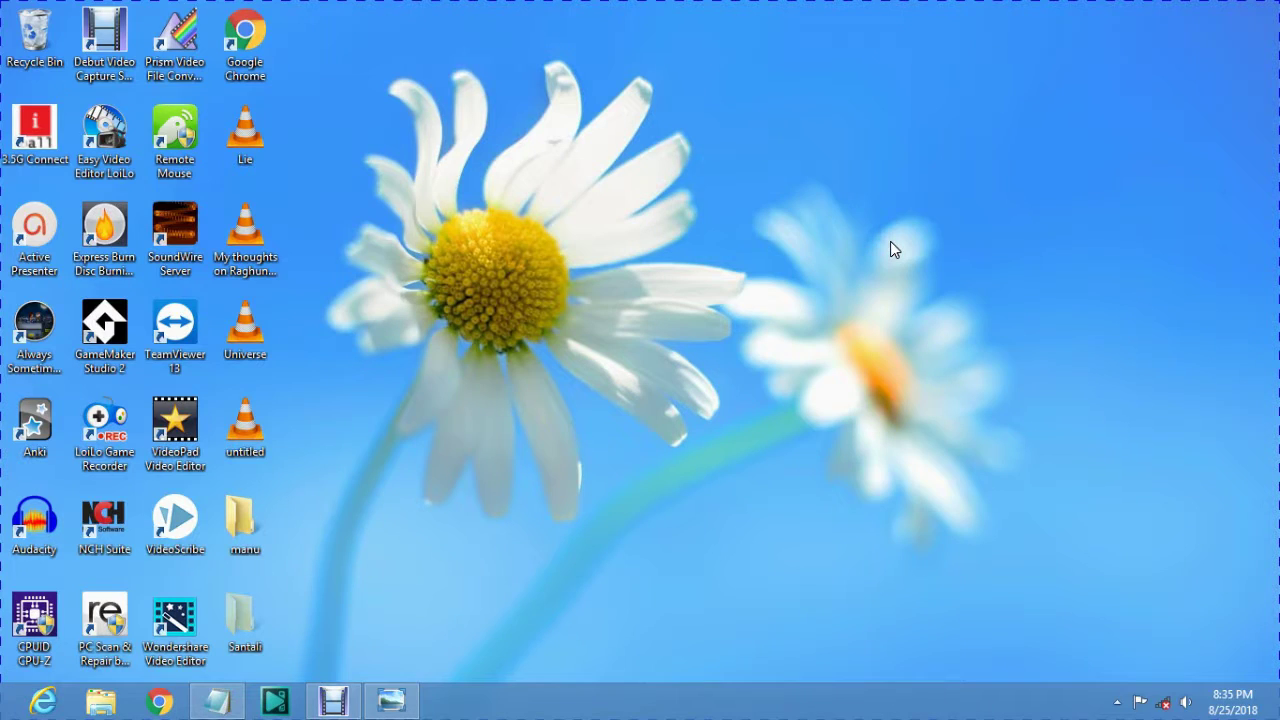